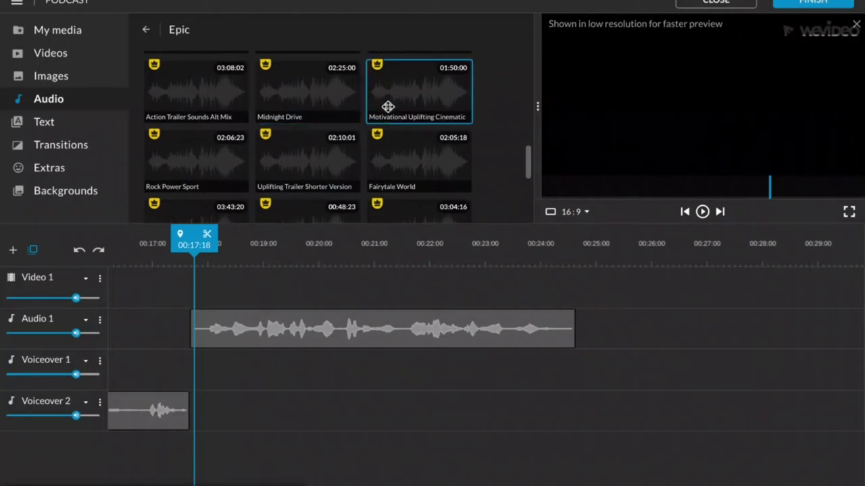
Step: Audition the Fairytale World music and place it on the Voiceover 2 track at about 00:20:02
{"action": "left_click", "coordinate": [410, 160]}
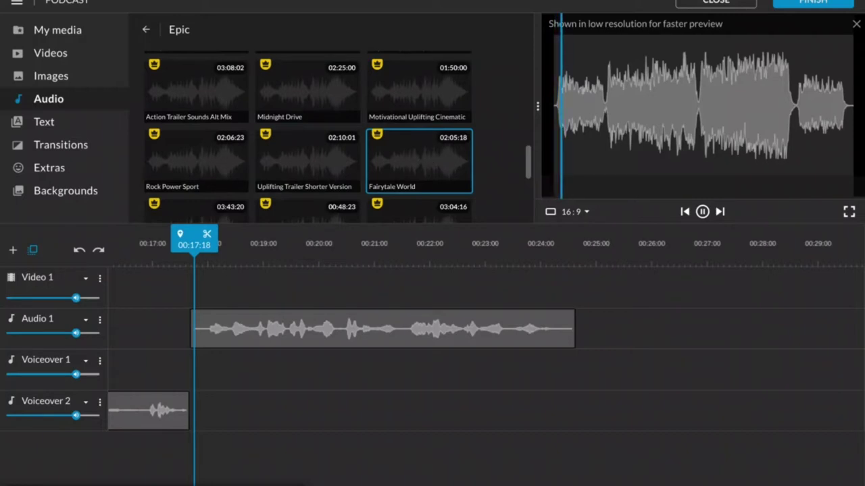
{"action": "left_click", "coordinate": [702, 213]}
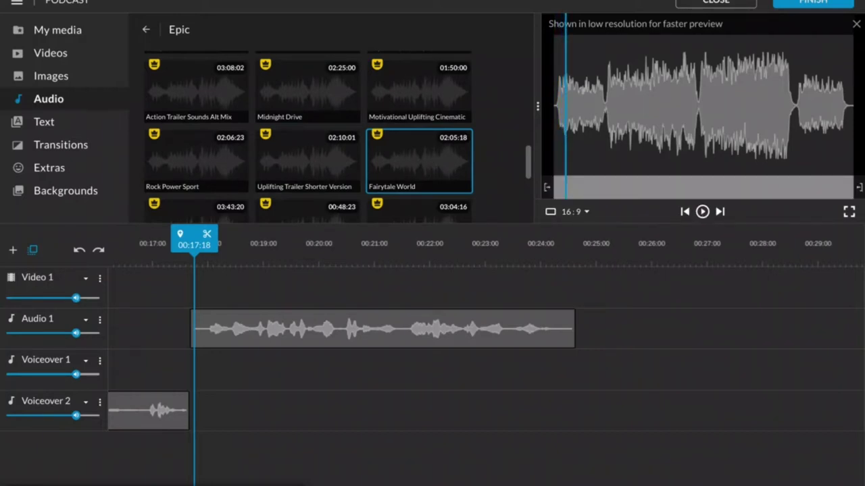
{"action": "left_click", "coordinate": [702, 212]}
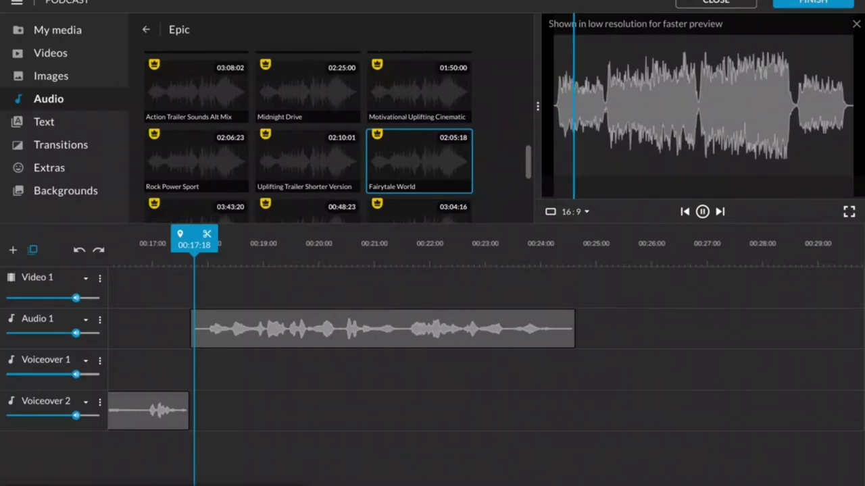
{"action": "left_click", "coordinate": [702, 212]}
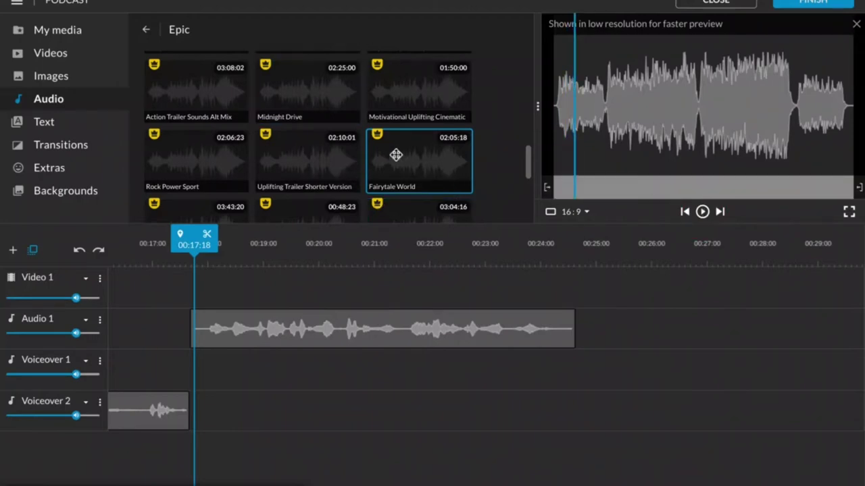
{"action": "left_click_drag", "start_coordinate": [417, 160], "coordinate": [338, 413]}
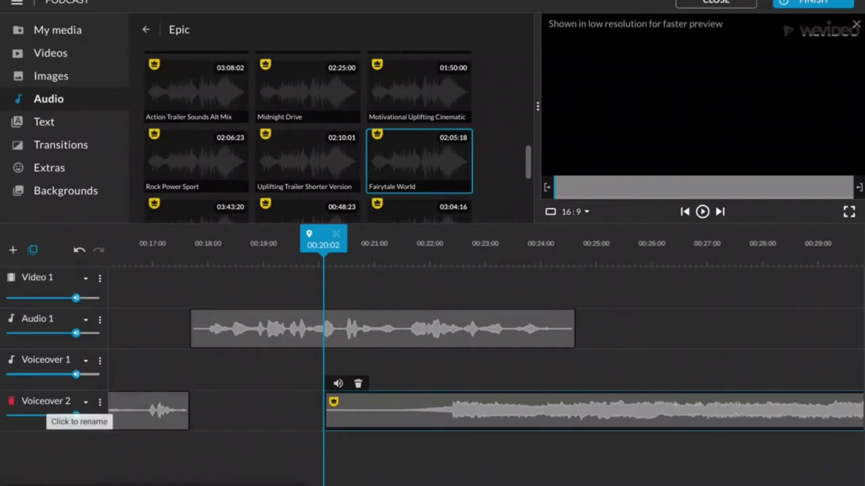
Step: Rename the Voiceover 2 track with the speaker's first name
{"action": "left_click", "coordinate": [49, 401]}
{"action": "triple_click", "coordinate": [49, 401]}
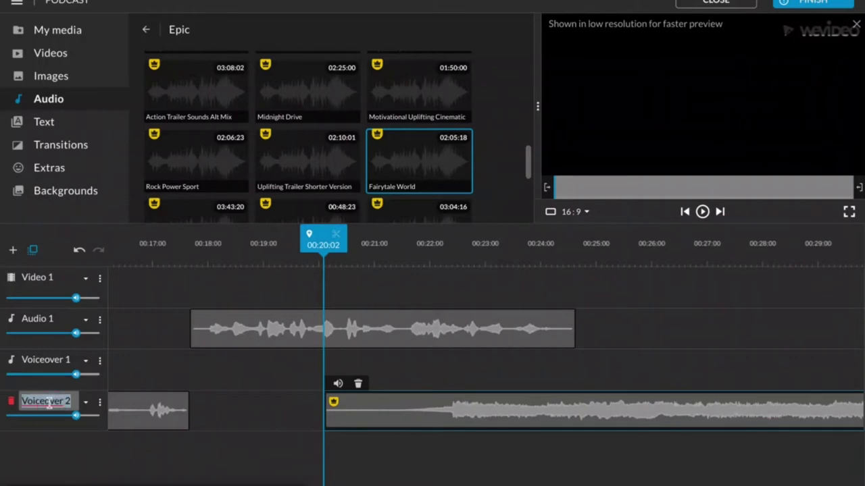
{"action": "type", "text": "Alex"}
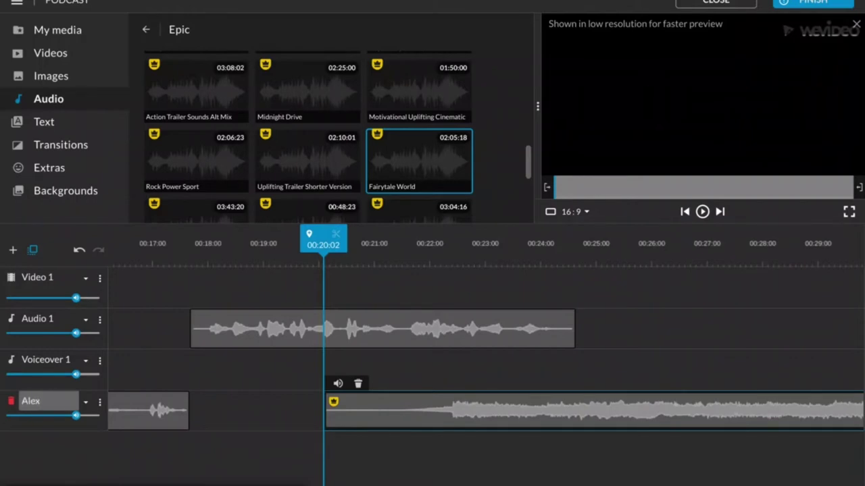
{"action": "left_click", "coordinate": [36, 441]}
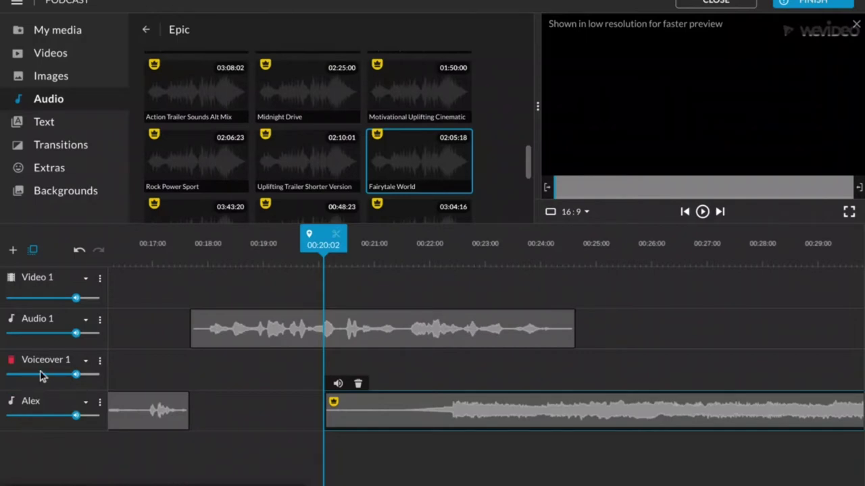
Step: Add a new audio track named Musique to the timeline
{"action": "left_click", "coordinate": [13, 252]}
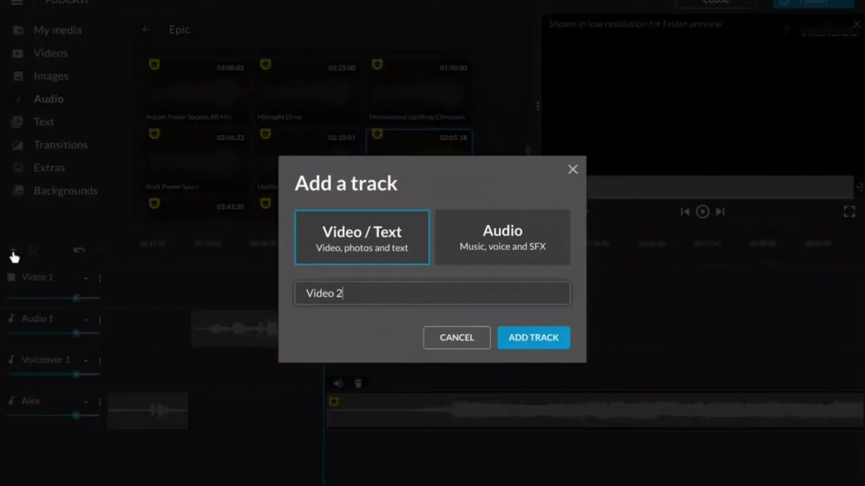
{"action": "left_click", "coordinate": [483, 236]}
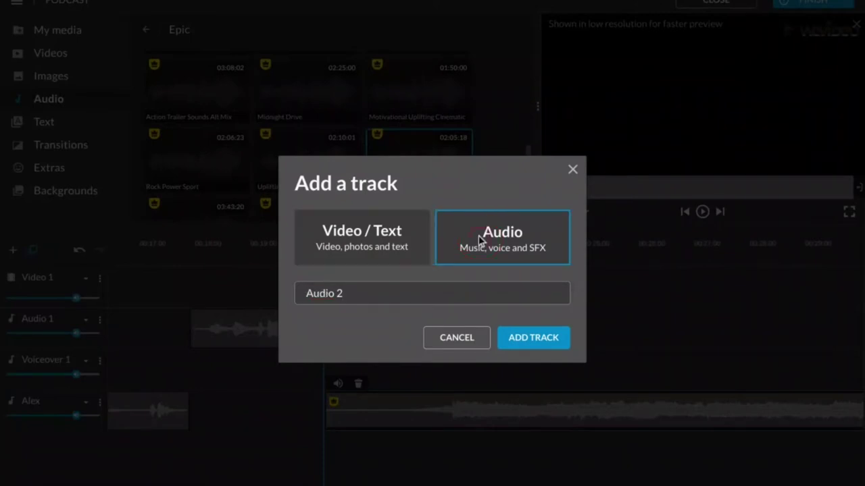
{"action": "left_click", "coordinate": [360, 294]}
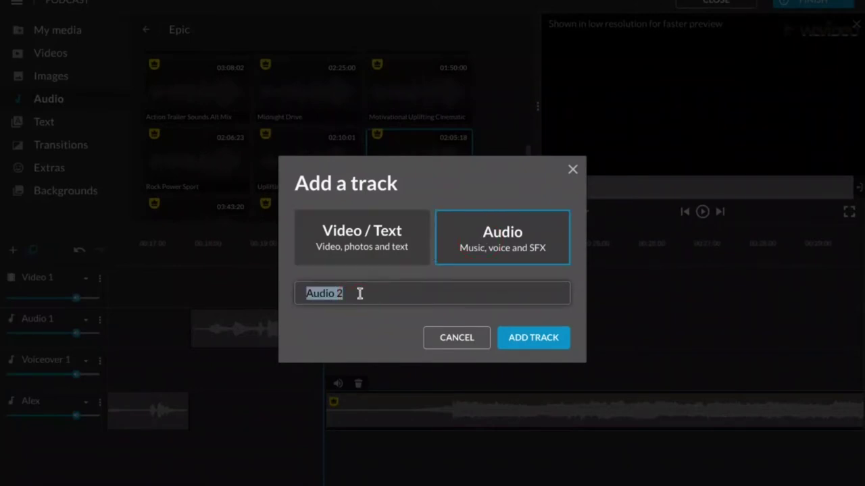
{"action": "type", "text": "Musique"}
{"action": "left_click", "coordinate": [527, 337]}
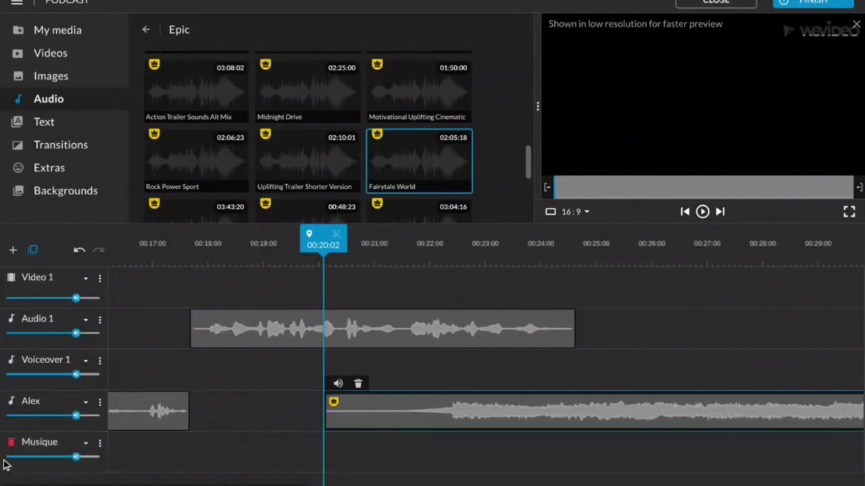
Step: Move the Fairytale World clip onto the Musique track so that it starts at about 00:18:19
{"action": "left_click", "coordinate": [501, 405]}
{"action": "left_click", "coordinate": [558, 409]}
{"action": "left_click", "coordinate": [524, 405]}
{"action": "left_click_drag", "start_coordinate": [520, 404], "coordinate": [447, 453]}
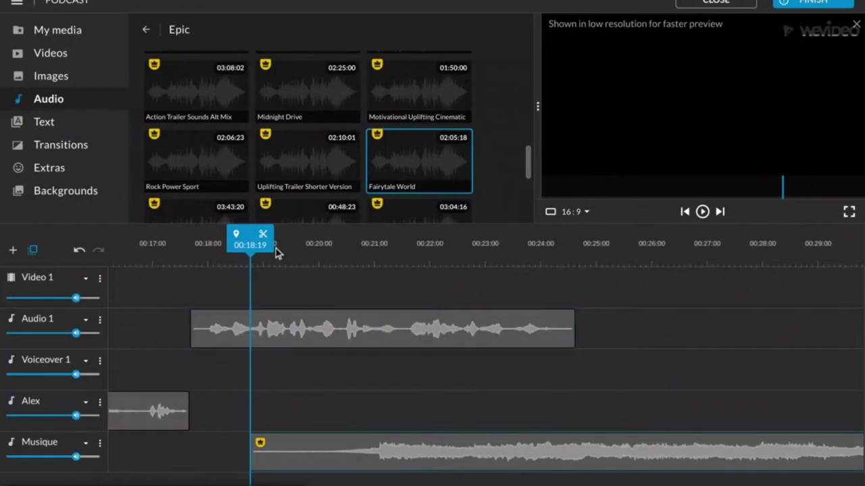
Step: Play the voice and music together, and lower the Musique track's volume to 34%
{"action": "key", "text": "space"}
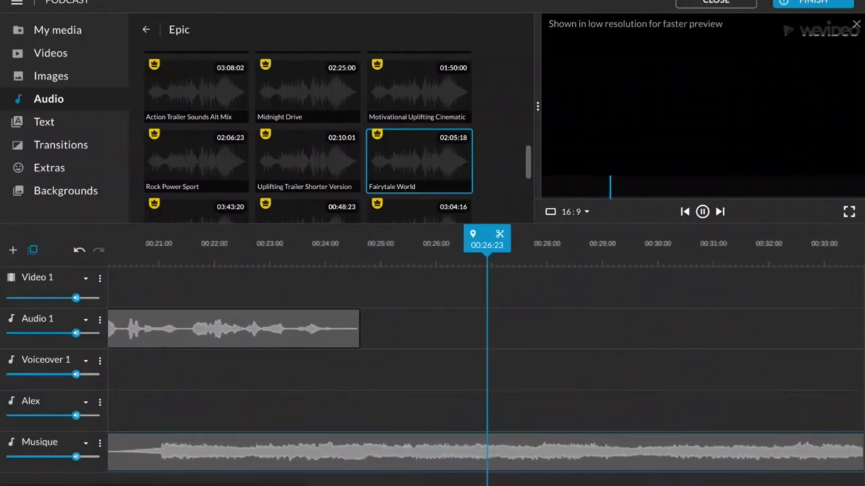
{"action": "key", "text": "space"}
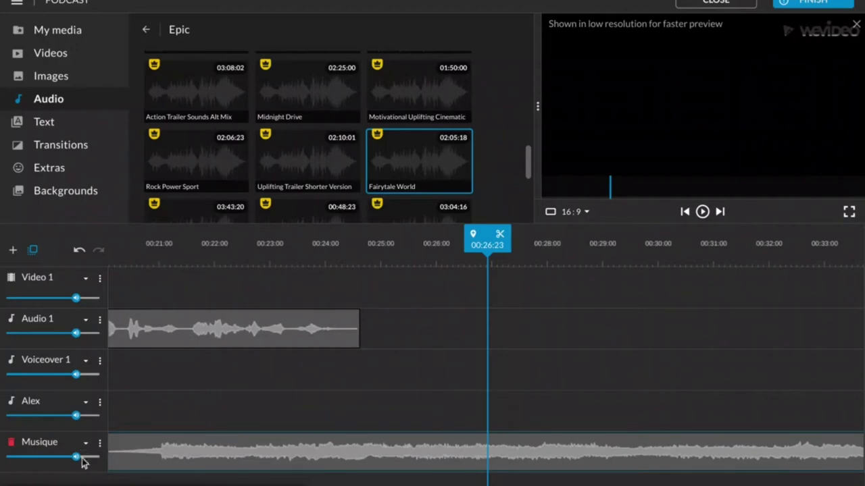
{"action": "mouse_move", "coordinate": [76, 459]}
{"action": "left_click_drag", "start_coordinate": [75, 460], "coordinate": [30, 459]}
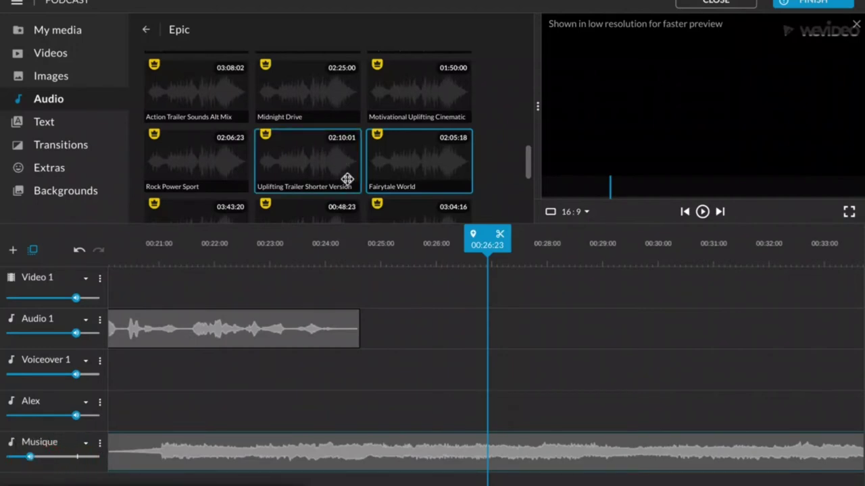
Step: Replay the mix from about 00:19:00 and raise the Musique track's volume to slightly below the slider's reference mark
{"action": "scroll", "coordinate": [427, 290], "scroll_direction": "left", "scroll_amount": 6}
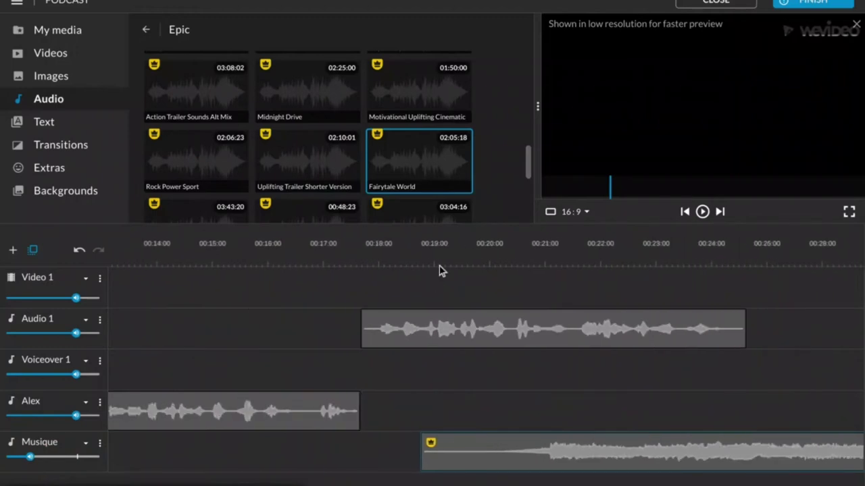
{"action": "left_click", "coordinate": [443, 253]}
{"action": "key", "text": "space"}
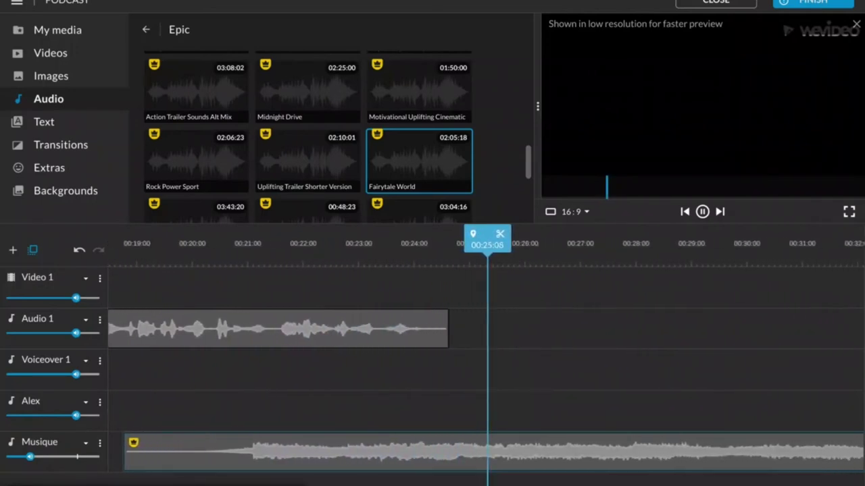
{"action": "key", "text": "space"}
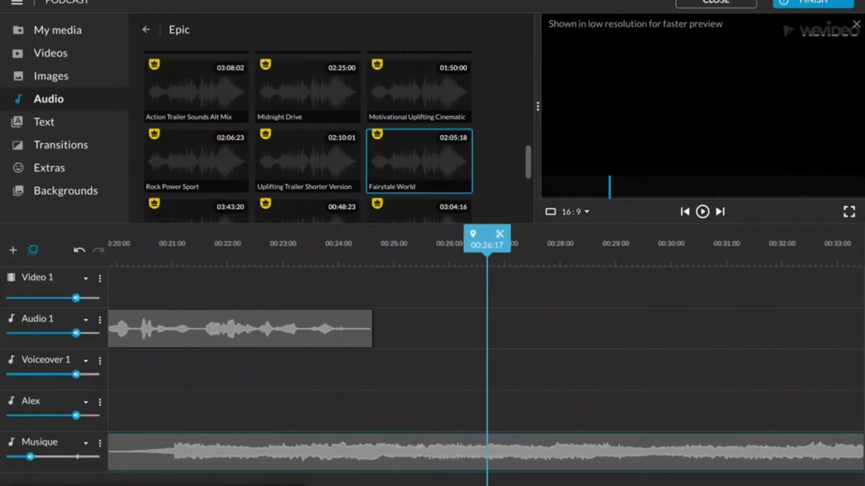
{"action": "mouse_move", "coordinate": [30, 462]}
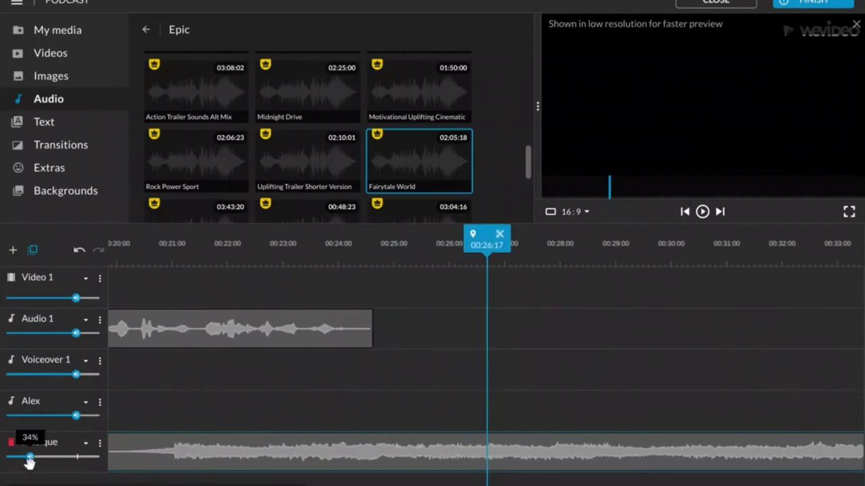
{"action": "left_click_drag", "start_coordinate": [31, 460], "coordinate": [65, 458]}
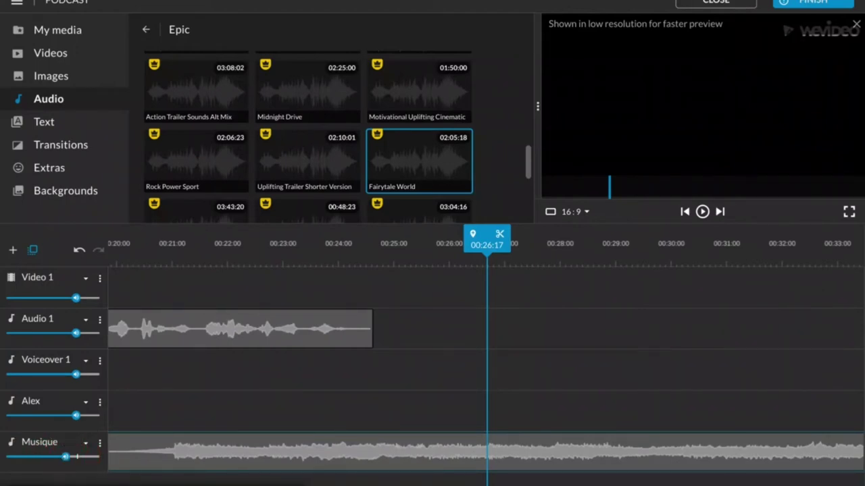
Step: Show the volume levels on the Musique track
{"action": "left_click", "coordinate": [400, 461]}
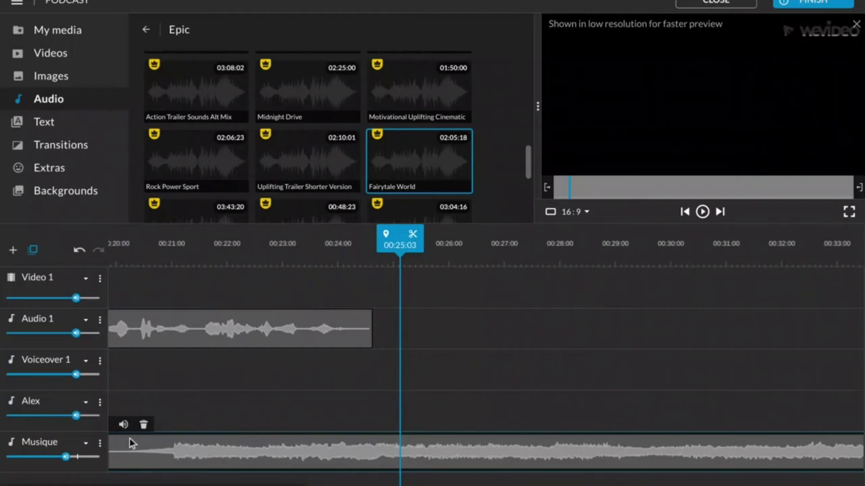
{"action": "left_click", "coordinate": [100, 444]}
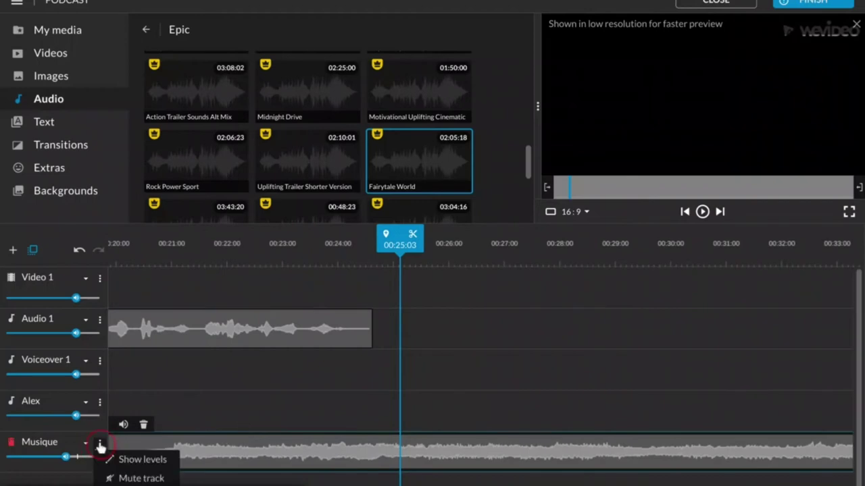
{"action": "left_click", "coordinate": [133, 462]}
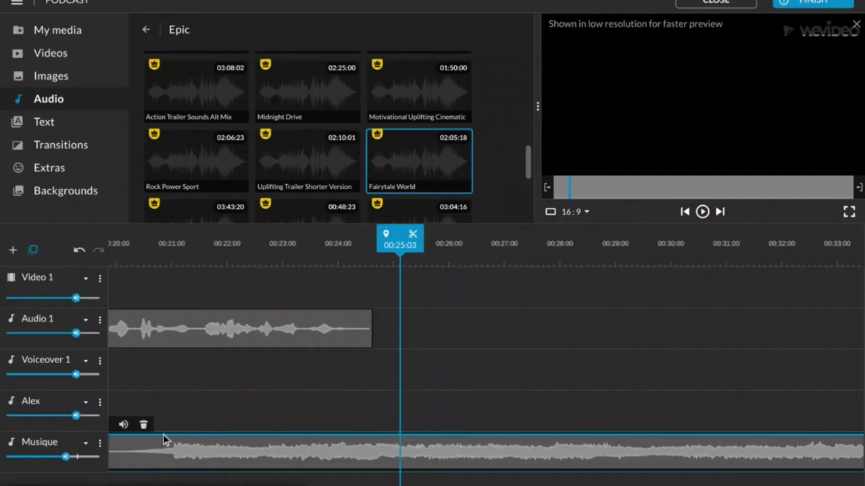
Step: Create a fade-in on the music clip with a 0% level point just before 00:21:00 and a 100% point at about 00:24:00
{"action": "mouse_move", "coordinate": [163, 438]}
{"action": "left_click", "coordinate": [236, 435]}
{"action": "left_click", "coordinate": [162, 436]}
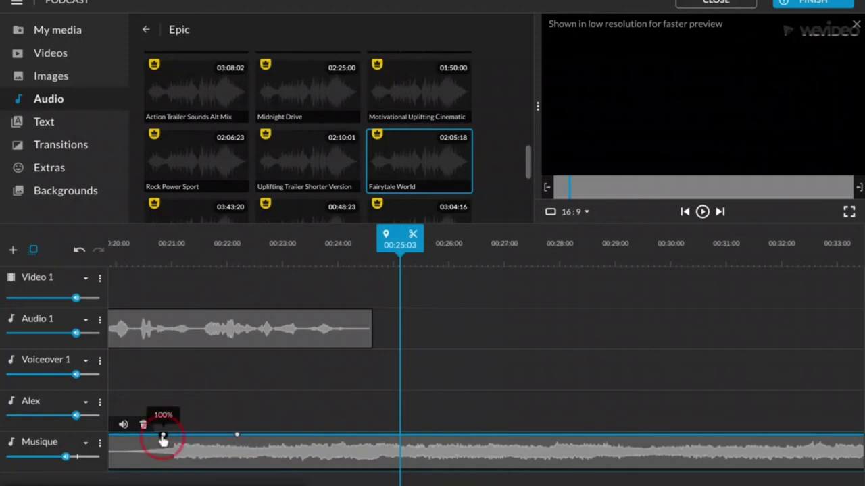
{"action": "left_click_drag", "start_coordinate": [162, 439], "coordinate": [162, 476]}
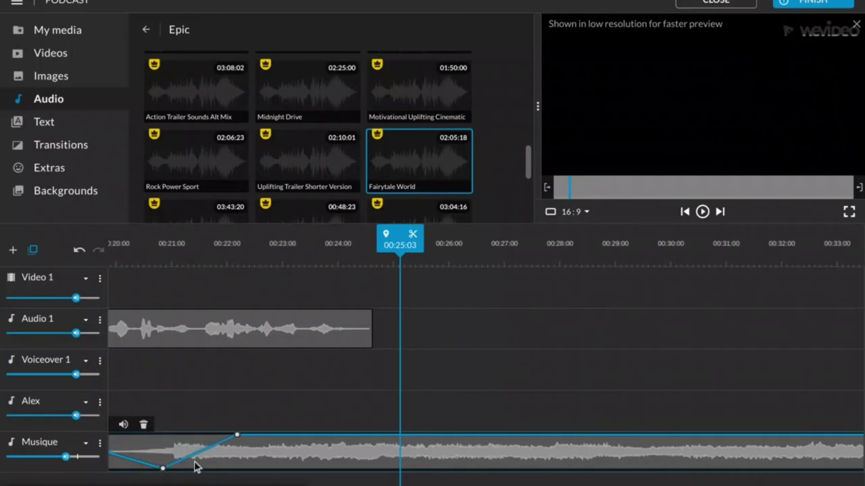
{"action": "left_click", "coordinate": [162, 469]}
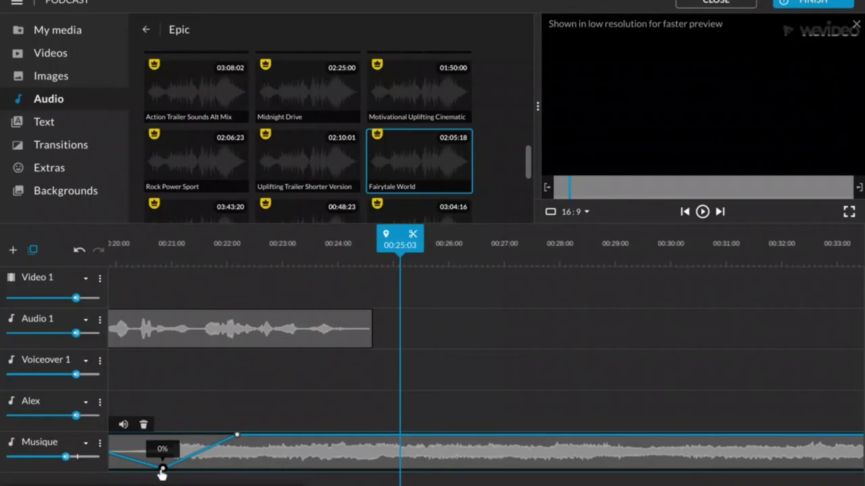
{"action": "mouse_move", "coordinate": [239, 437]}
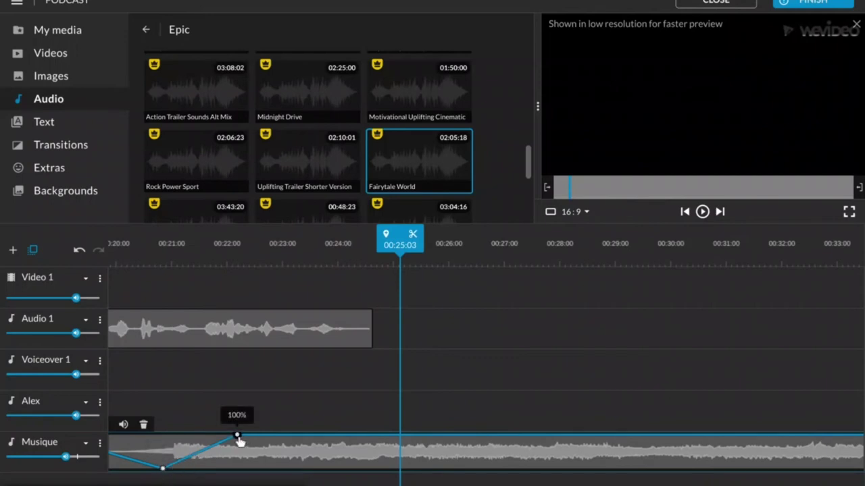
{"action": "left_click_drag", "start_coordinate": [239, 439], "coordinate": [338, 436]}
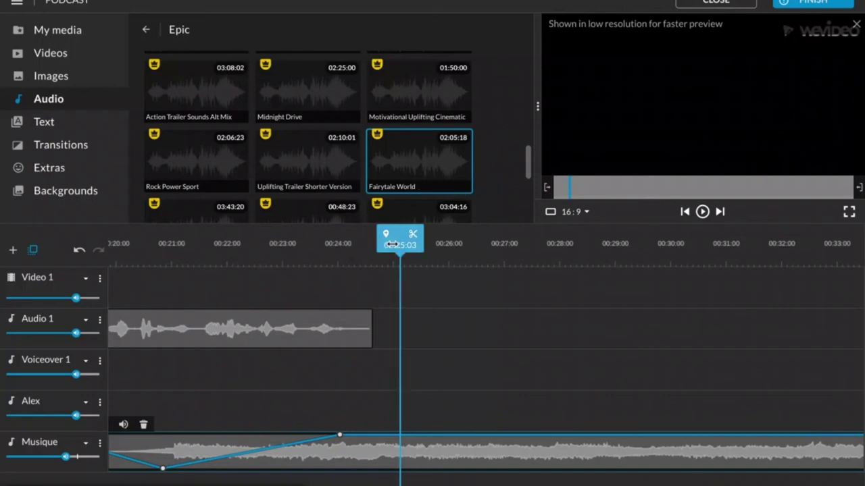
Step: Create a fade-out on the music clip from 100% at about 00:27:20 to 0% just after 00:29:00
{"action": "left_click_drag", "start_coordinate": [401, 246], "coordinate": [573, 208]}
{"action": "key", "text": "space"}
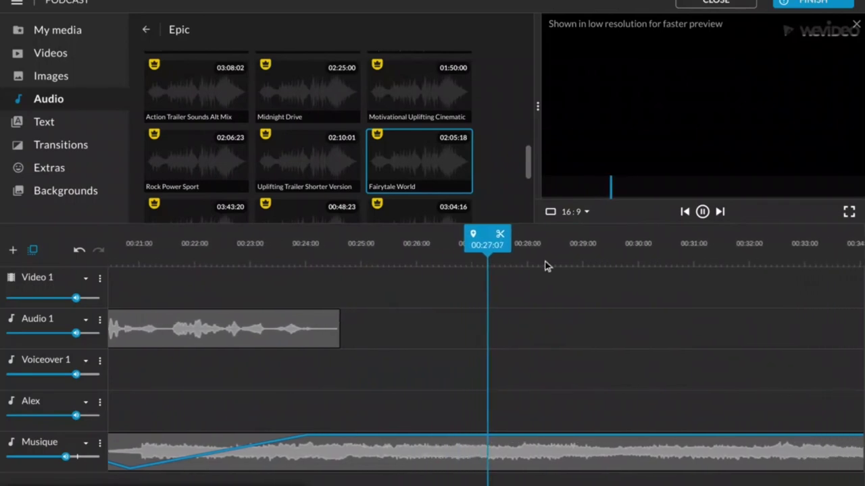
{"action": "key", "text": "space"}
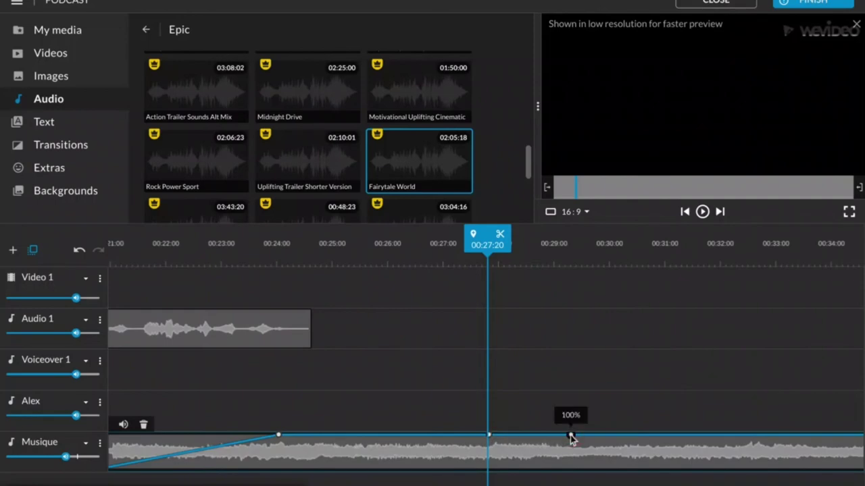
{"action": "left_click_drag", "start_coordinate": [570, 437], "coordinate": [573, 469]}
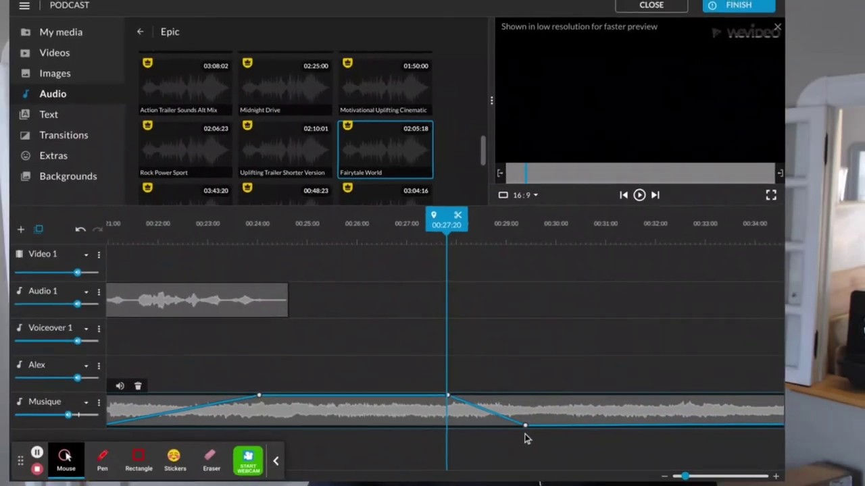
{"action": "key", "text": "space"}
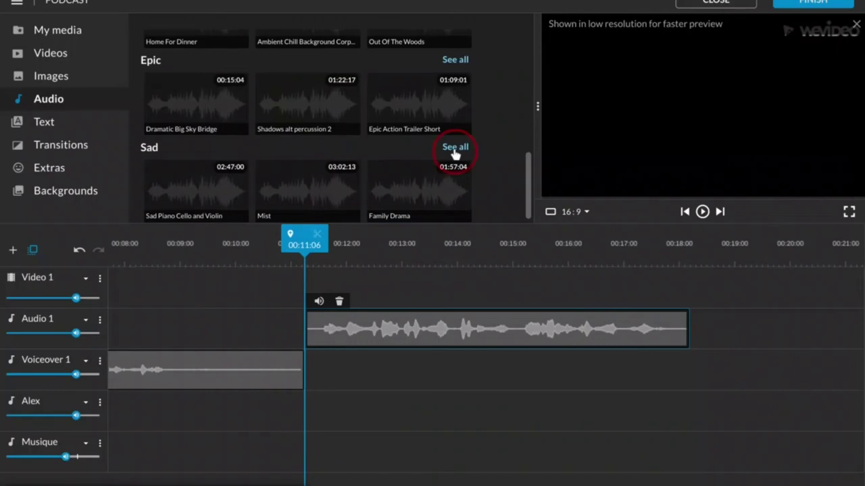
Step: Open the full list of music in the Sad category
{"action": "left_click", "coordinate": [454, 148]}
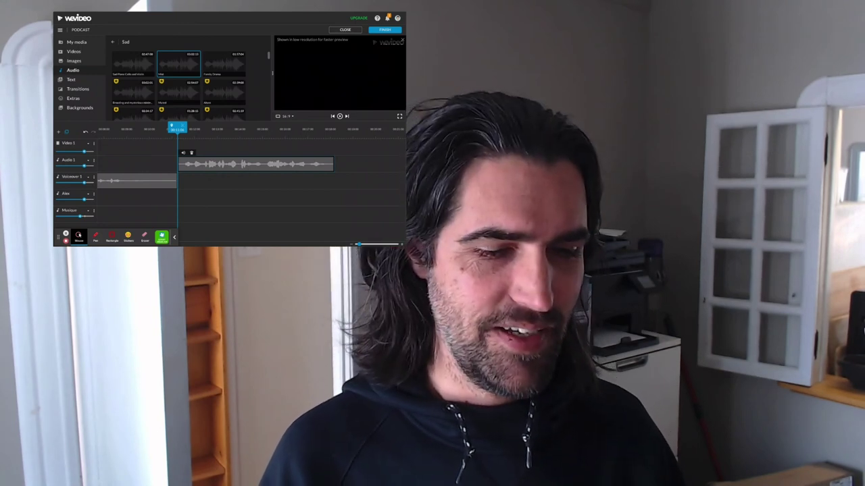
{"action": "left_click", "coordinate": [174, 237]}
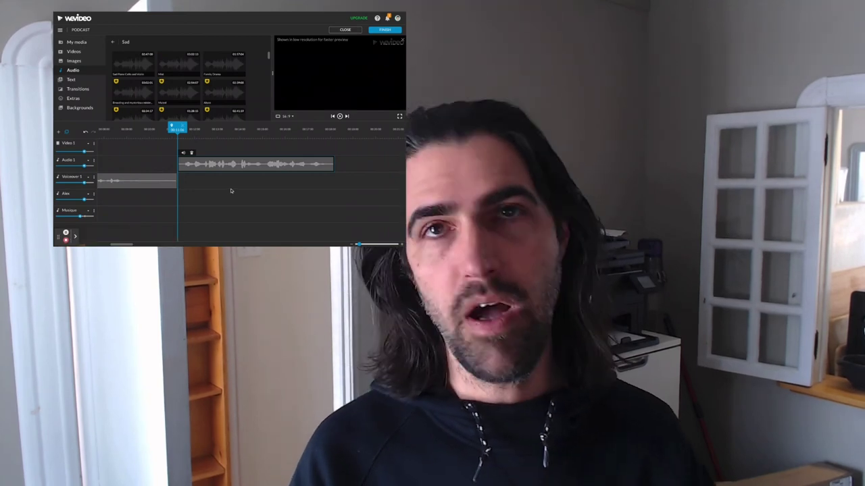